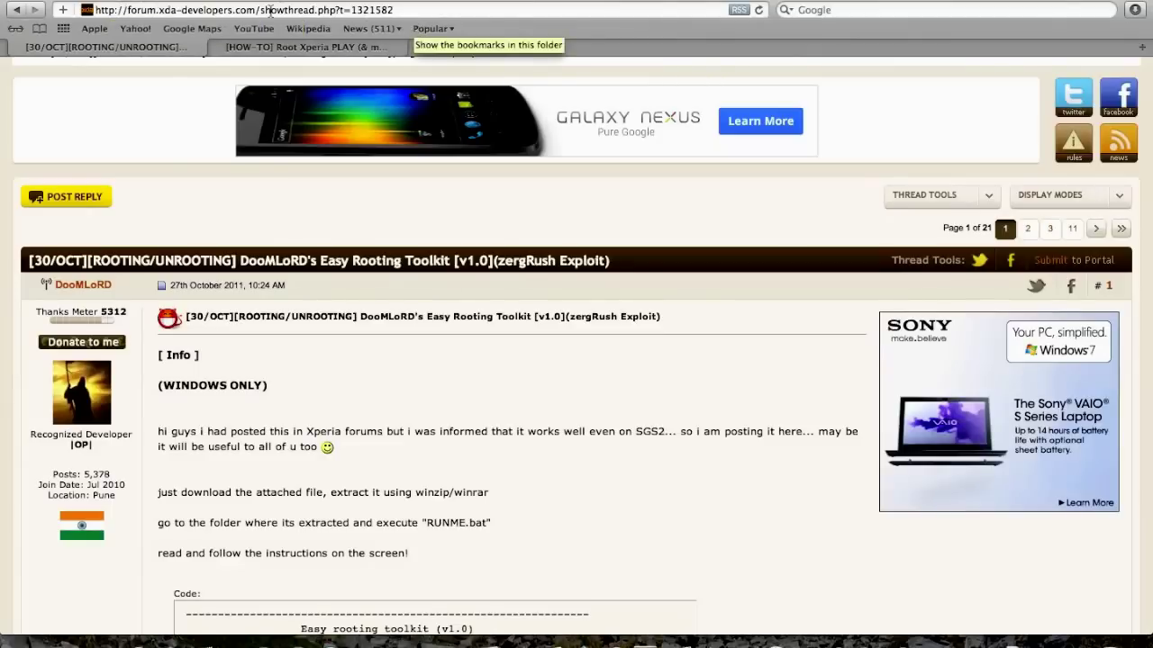
- Scroll the toolkit's first post past the code block to Download Links and UnRooting
scroll(365, 272, "down", 5)
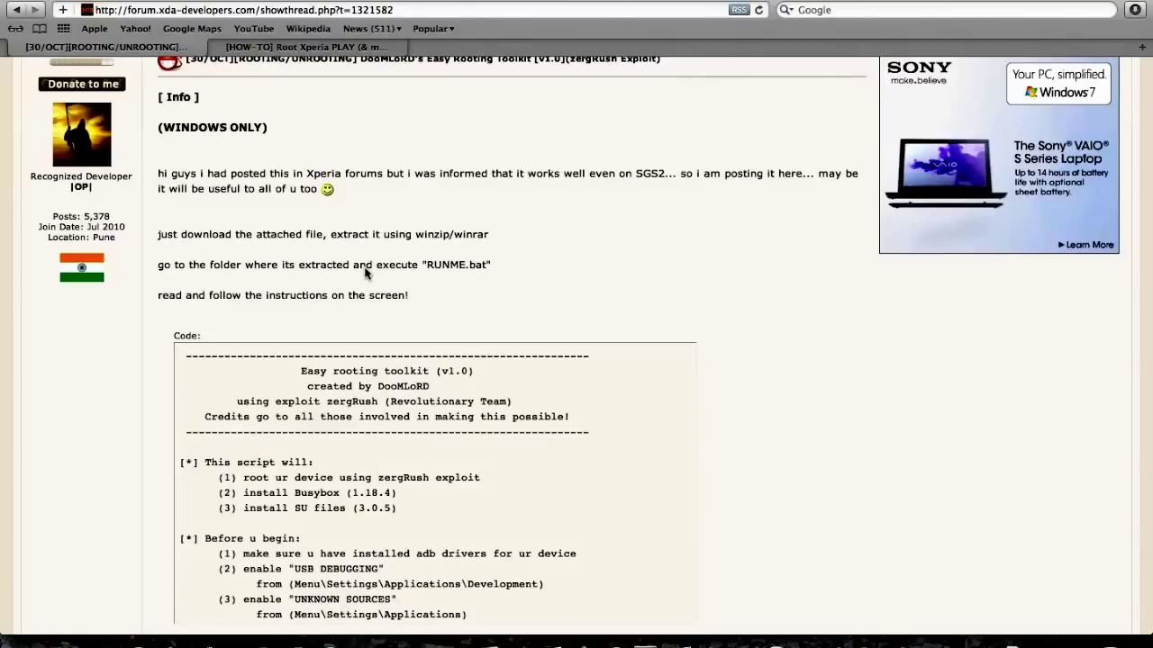
scroll(365, 272, "down", 7)
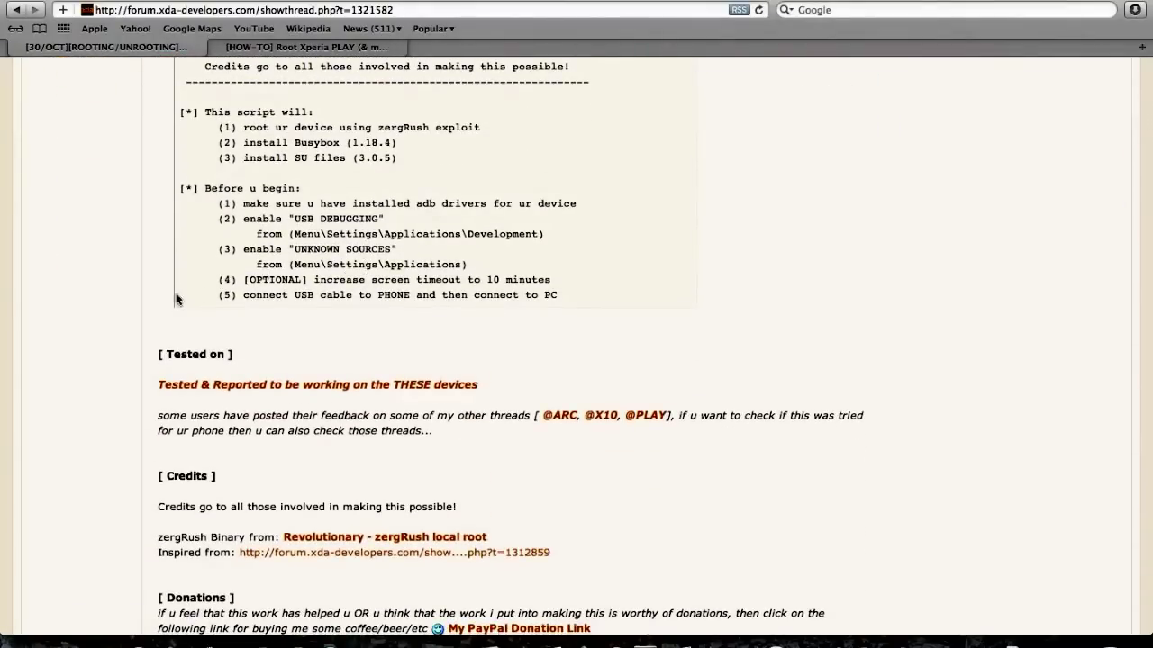
scroll(141, 315, "down", 4)
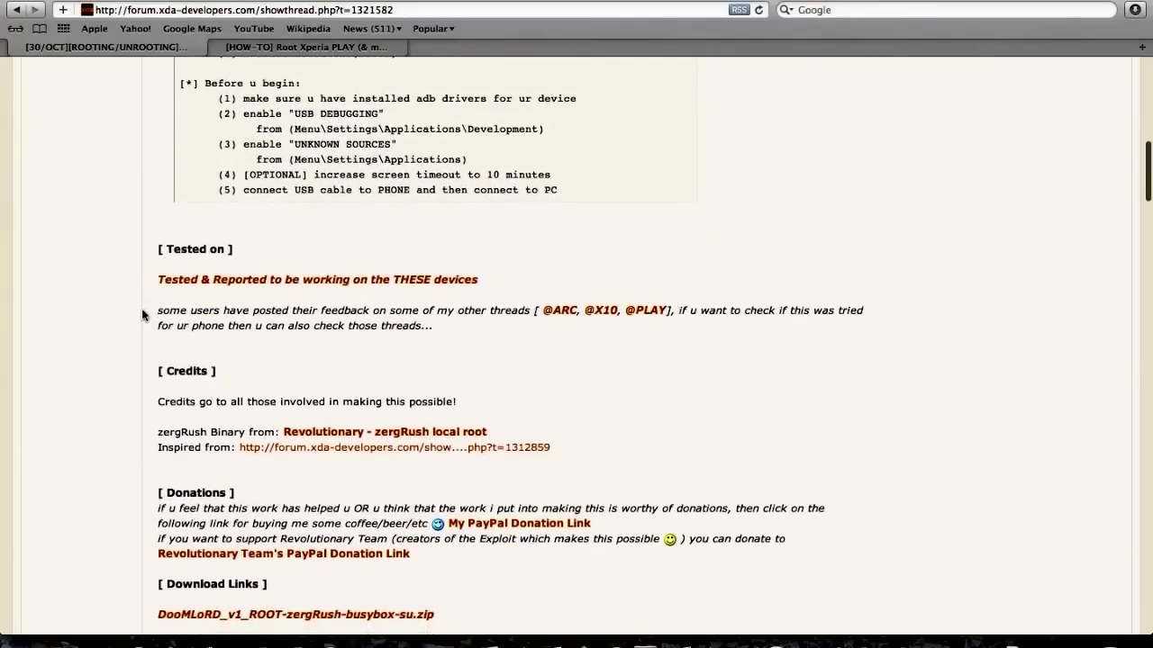
scroll(142, 315, "down", 2)
scroll(142, 315, "down", 2)
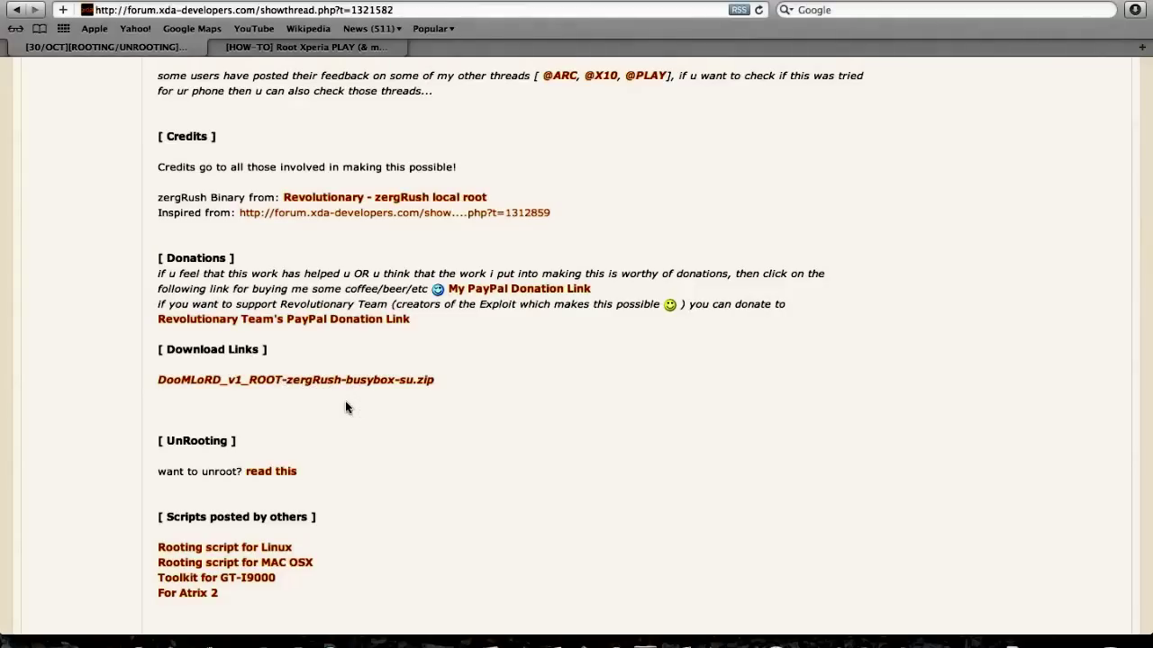
scroll(346, 405, "down", 1)
scroll(346, 405, "down", 1)
scroll(346, 405, "down", 2)
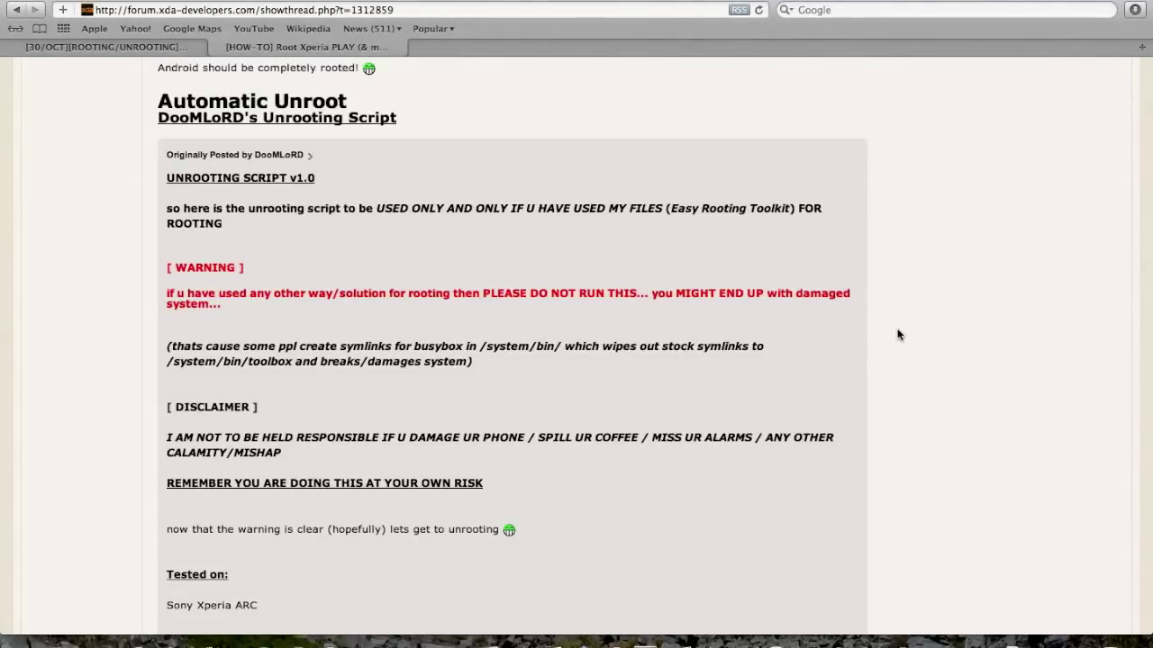
- Read the opening of DooMLoRD's unrooting guide post
scroll(897, 335, "down", 3)
scroll(897, 335, "down", 3)
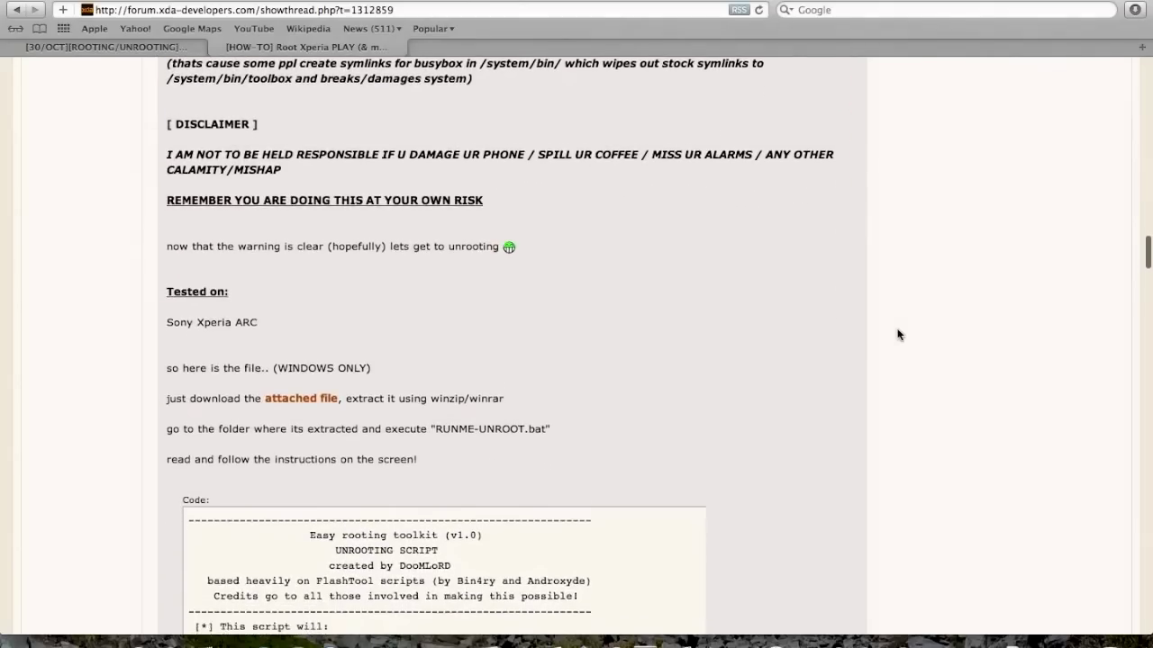
scroll(897, 335, "up", 5)
scroll(897, 335, "up", 2)
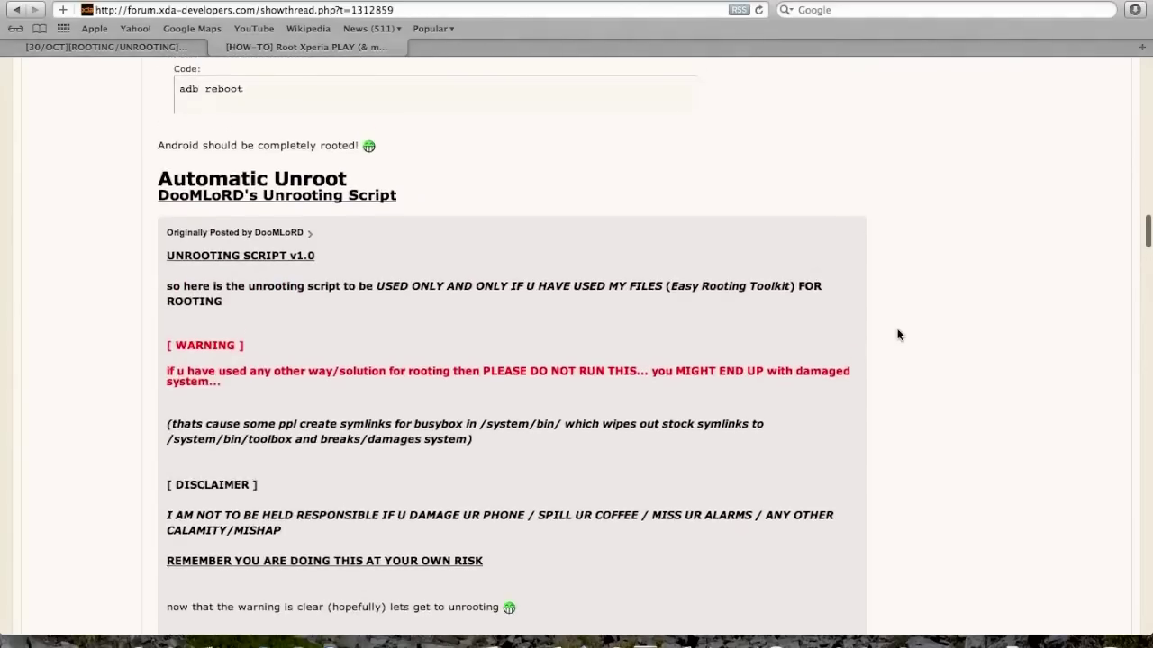
scroll(897, 335, "down", 1)
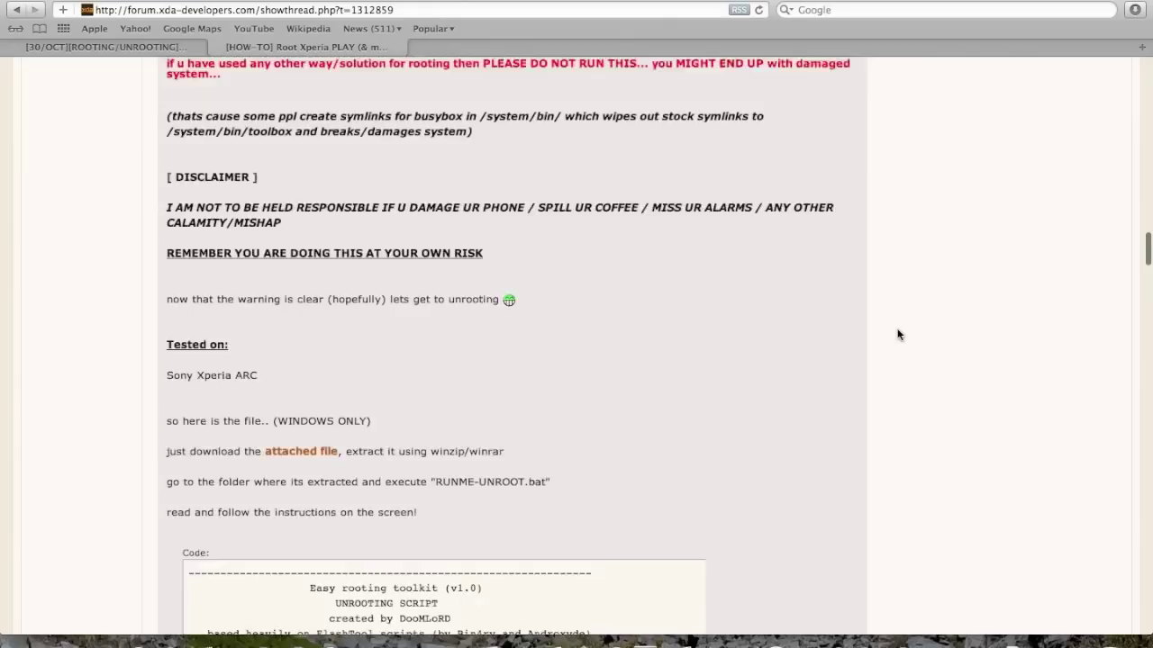
scroll(897, 335, "down", 3)
scroll(897, 335, "down", 2)
scroll(897, 335, "down", 6)
scroll(897, 335, "down", 1)
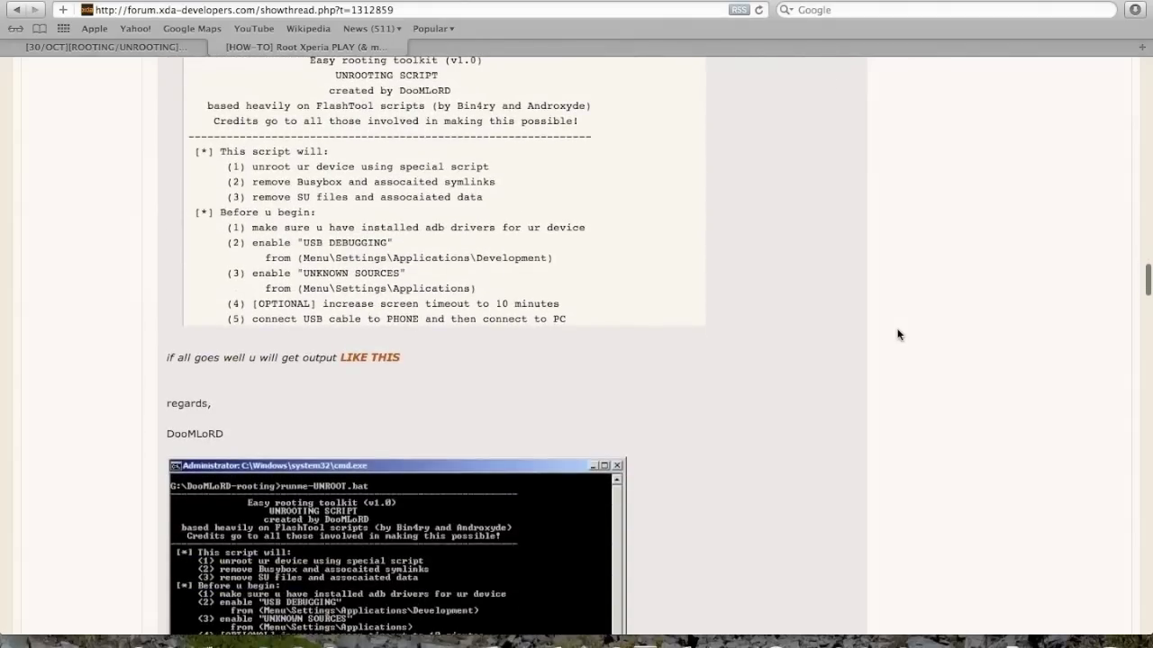
- Read down to the DooMLoRD_v1_UNROOTING.zip link and Sources/Acks, then return to the toolkit thread
scroll(897, 335, "down", 5)
scroll(897, 335, "down", 2)
scroll(897, 335, "down", 3)
scroll(897, 335, "down", 2)
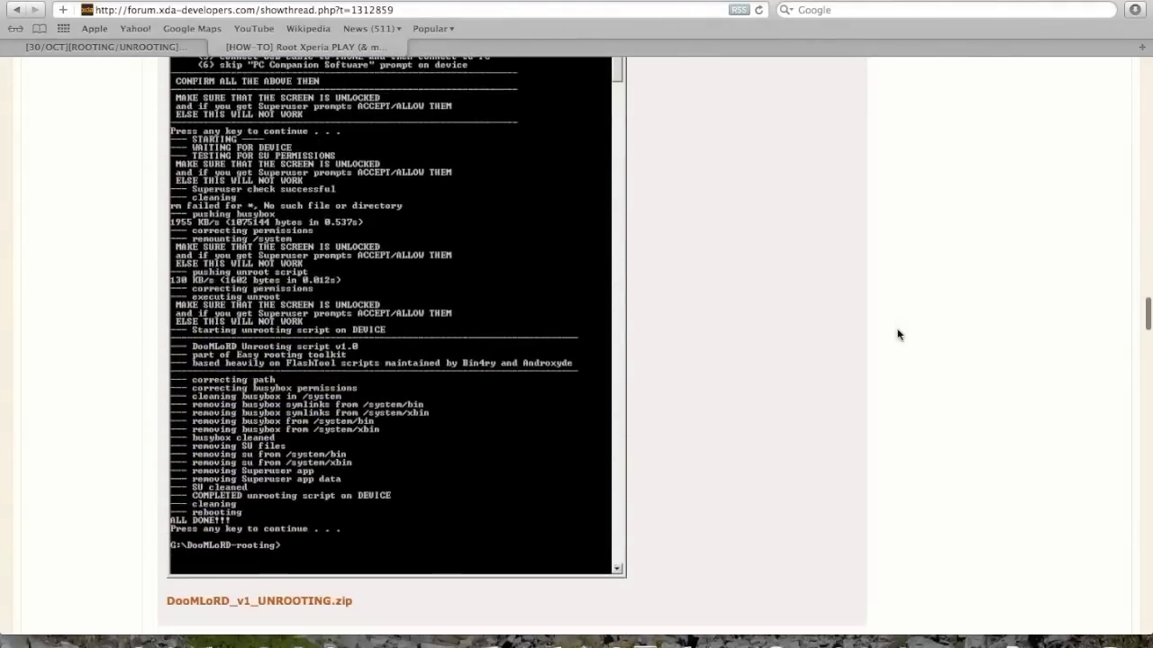
scroll(897, 335, "down", 4)
scroll(897, 335, "down", 1)
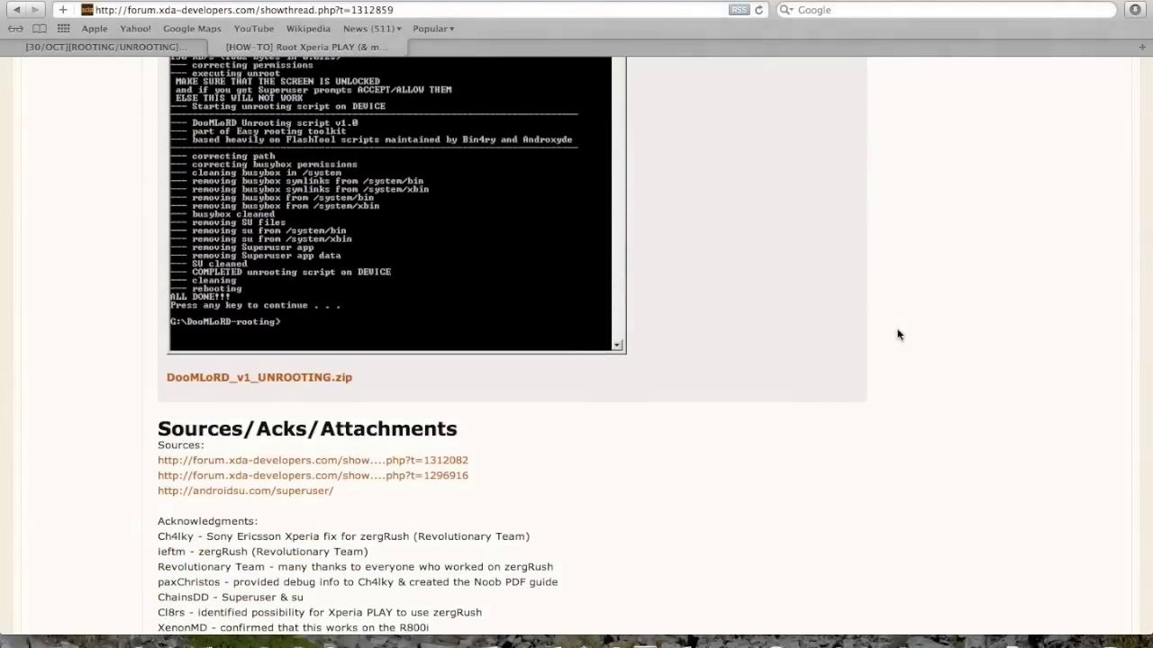
scroll(897, 335, "down", 2)
scroll(897, 335, "down", 1)
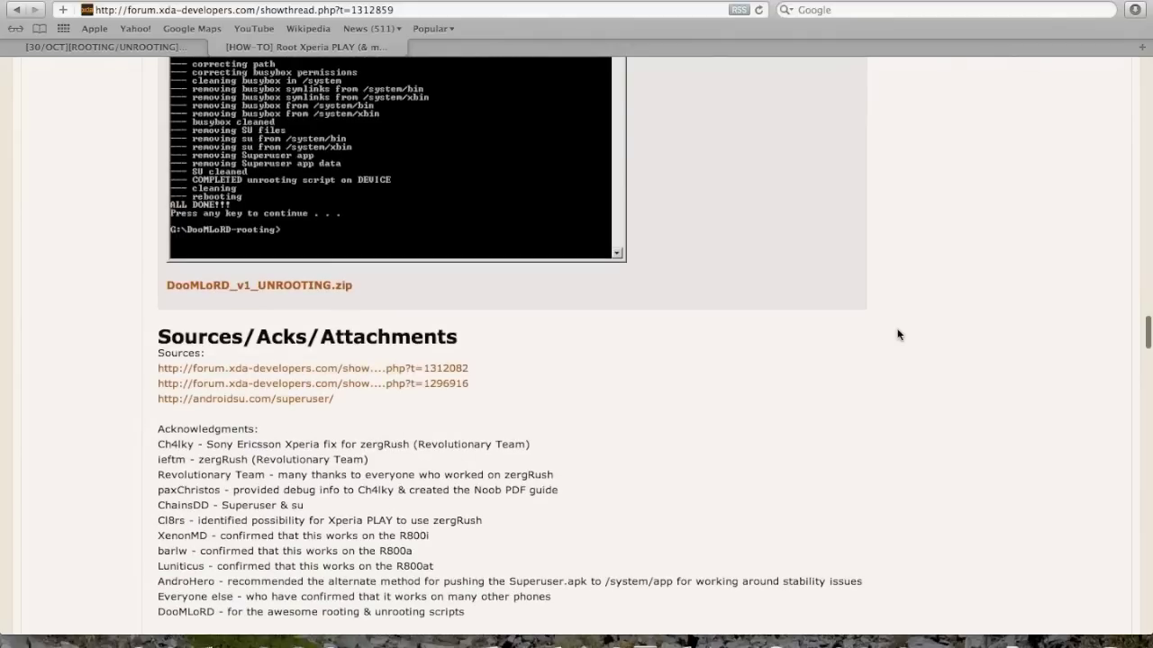
left_click(146, 46)
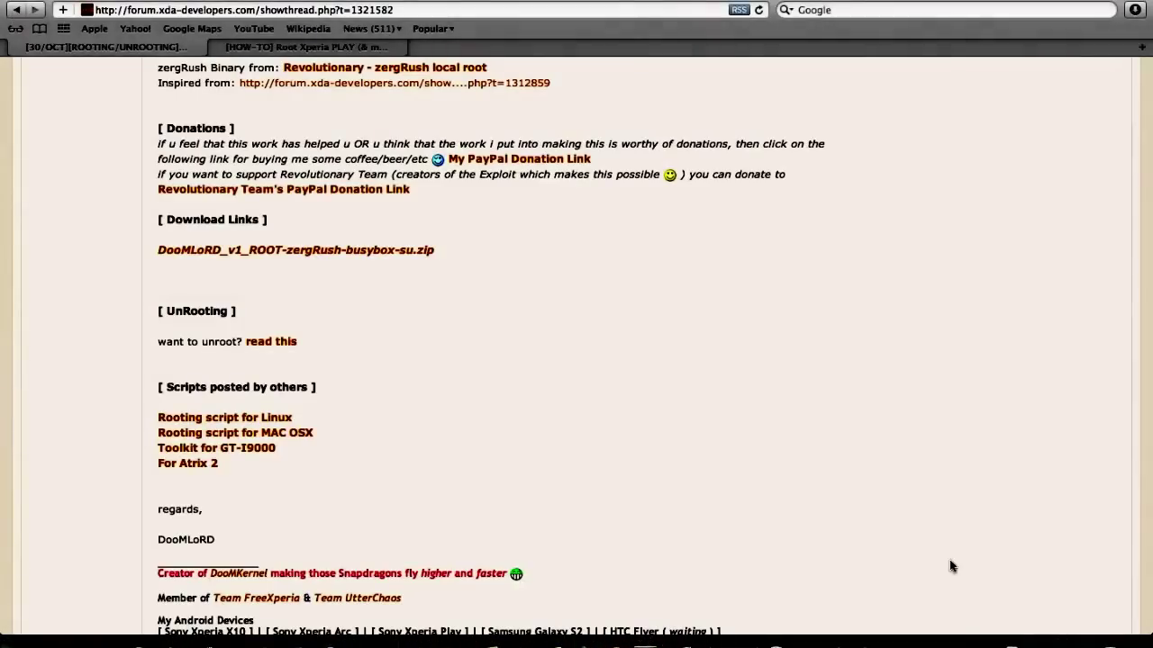
- Show Downloads in Finder and open the extracted DooMLoRD_v1_ROOT-zergRush-busybox-su 2 folder
left_click(1015, 641)
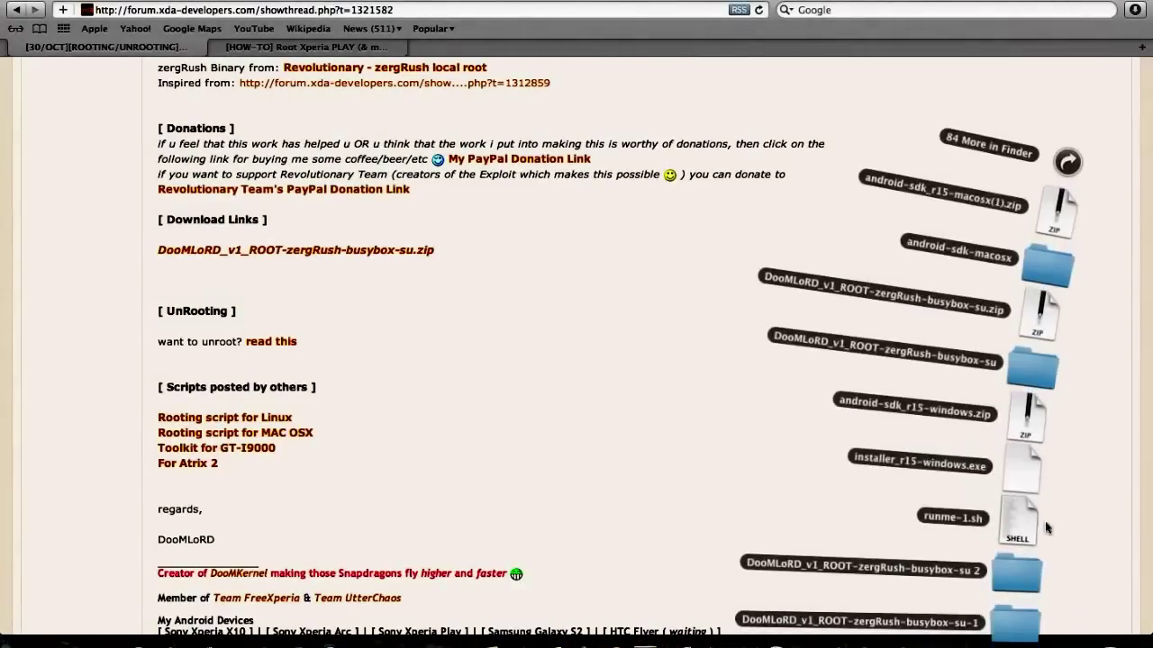
left_click(1065, 171)
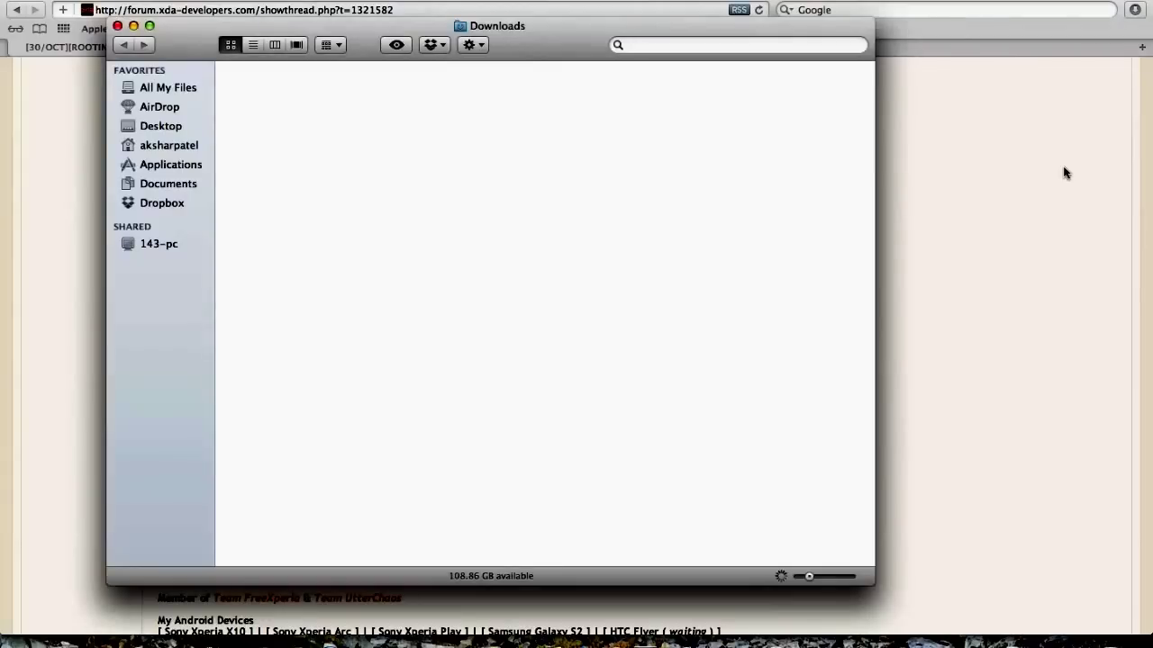
scroll(834, 126, "down", 2)
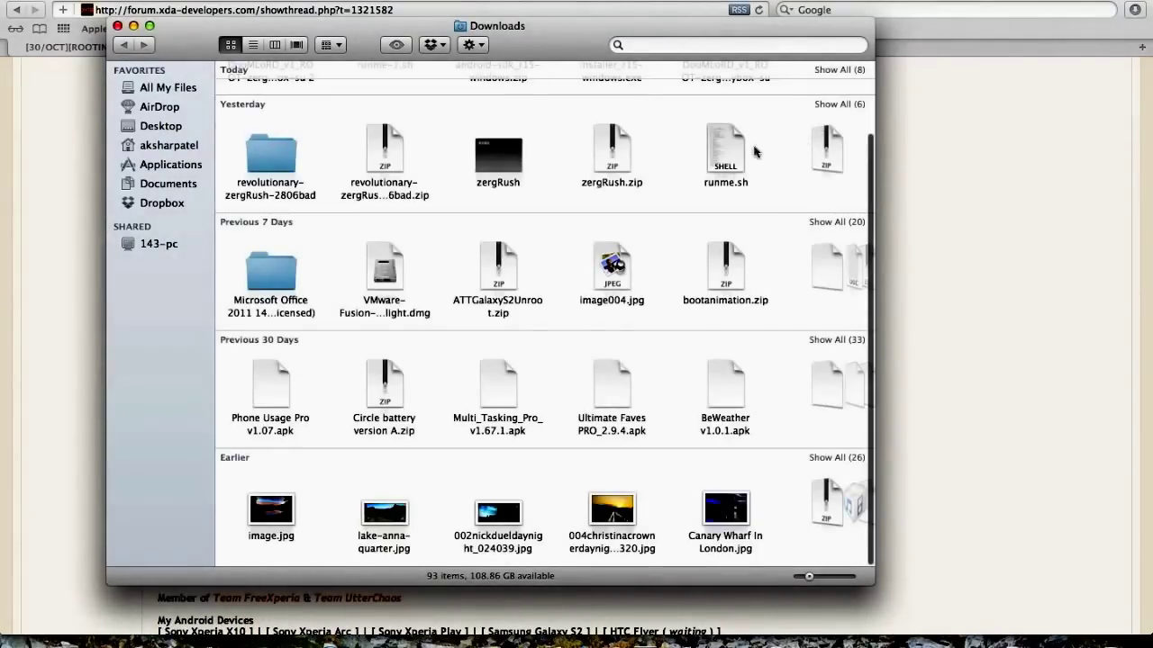
scroll(559, 198, "up", 3)
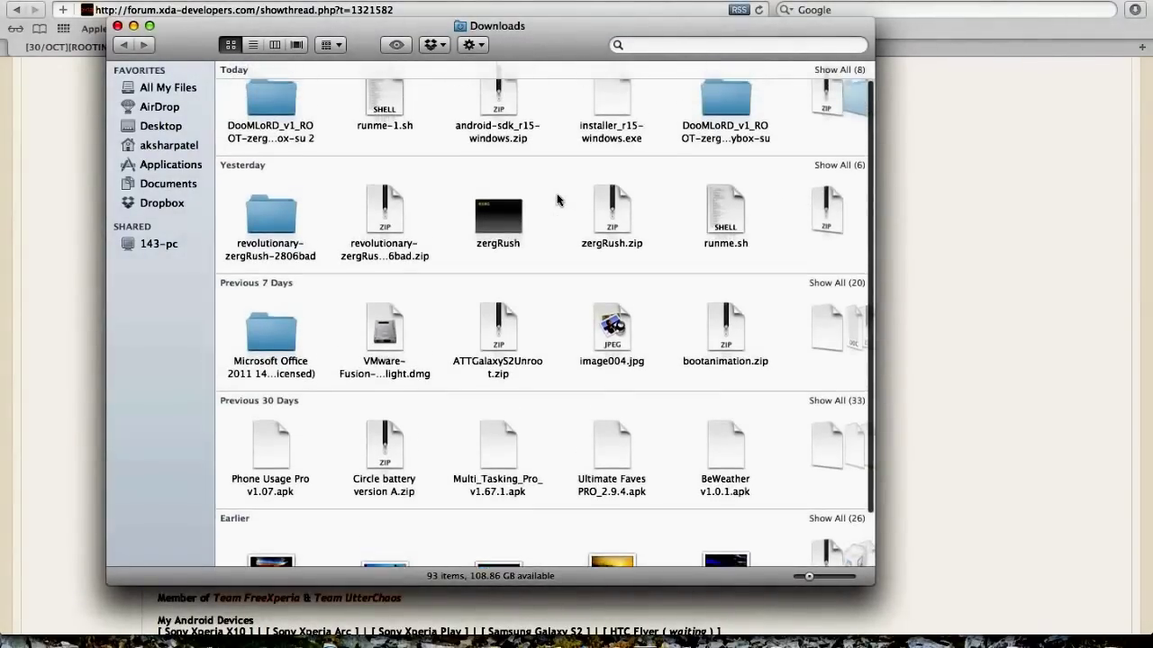
scroll(558, 199, "up", 1)
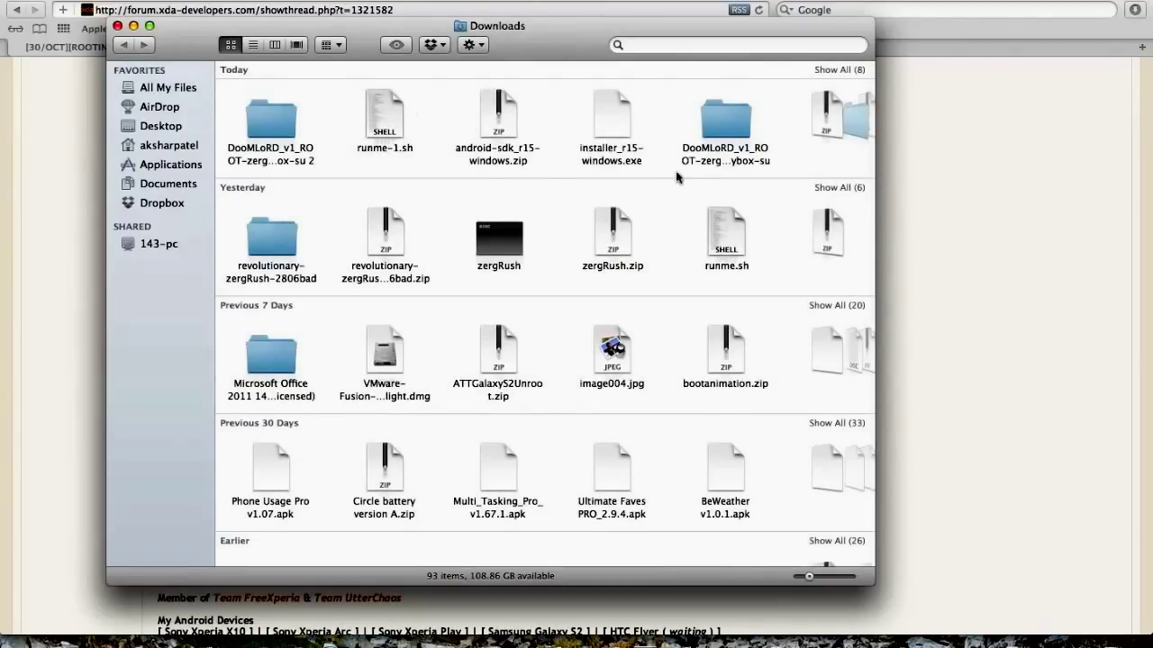
scroll(361, 148, "up", 1)
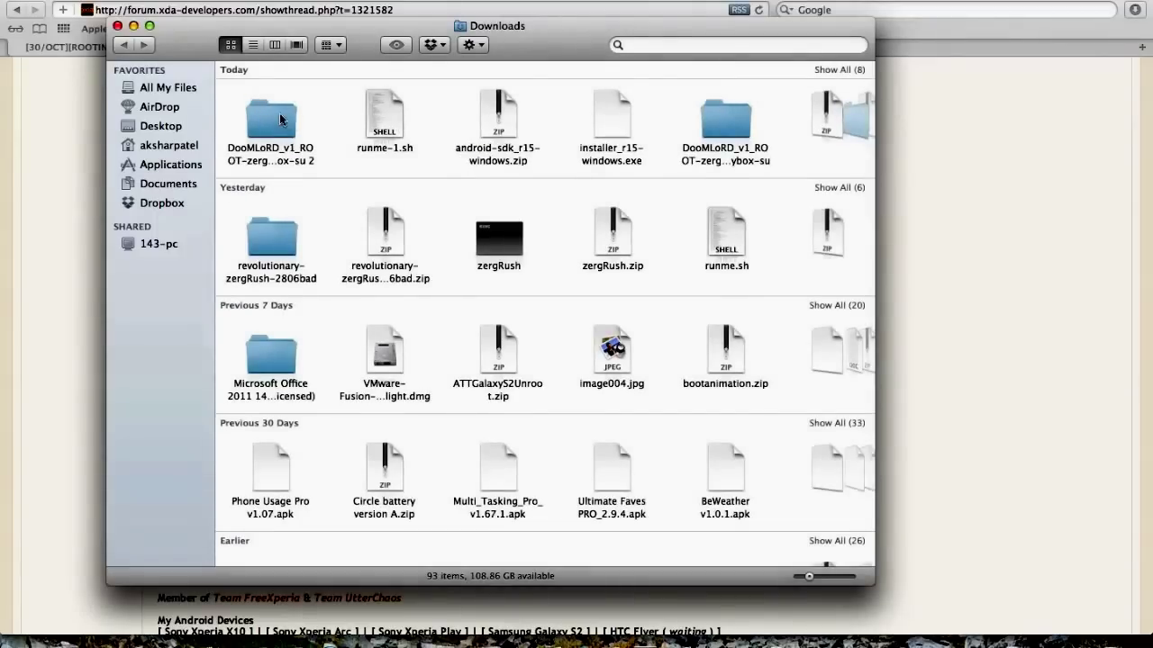
double_click(280, 112)
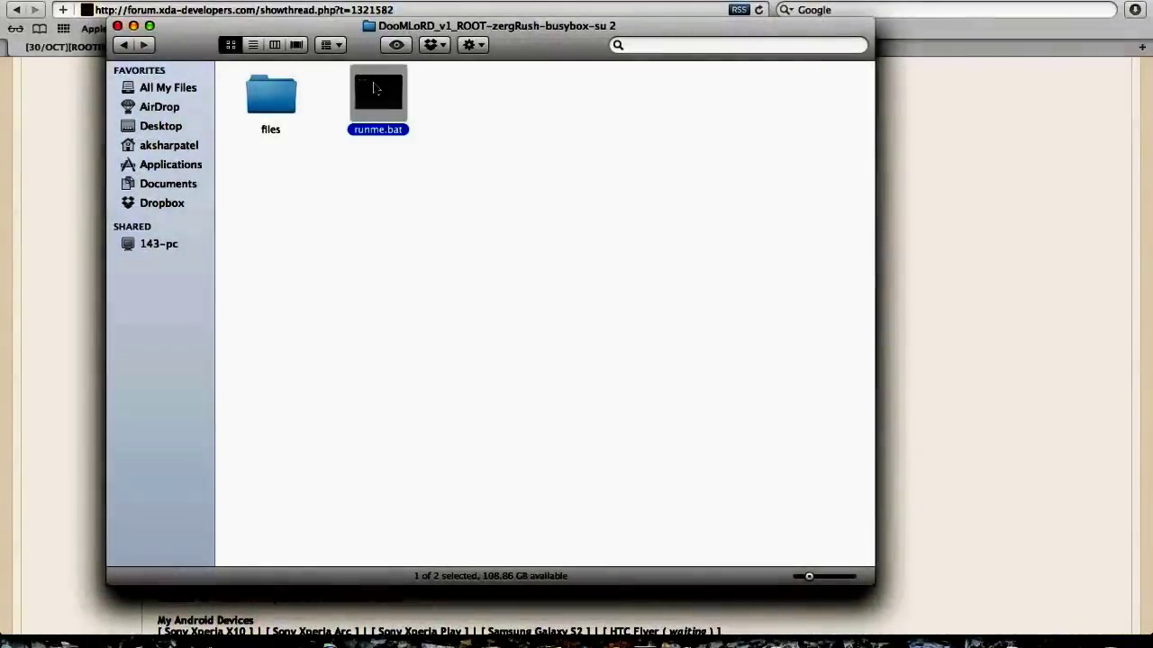
- Try launching runme.bat and cancel the warning that no application can open it
double_click(375, 88)
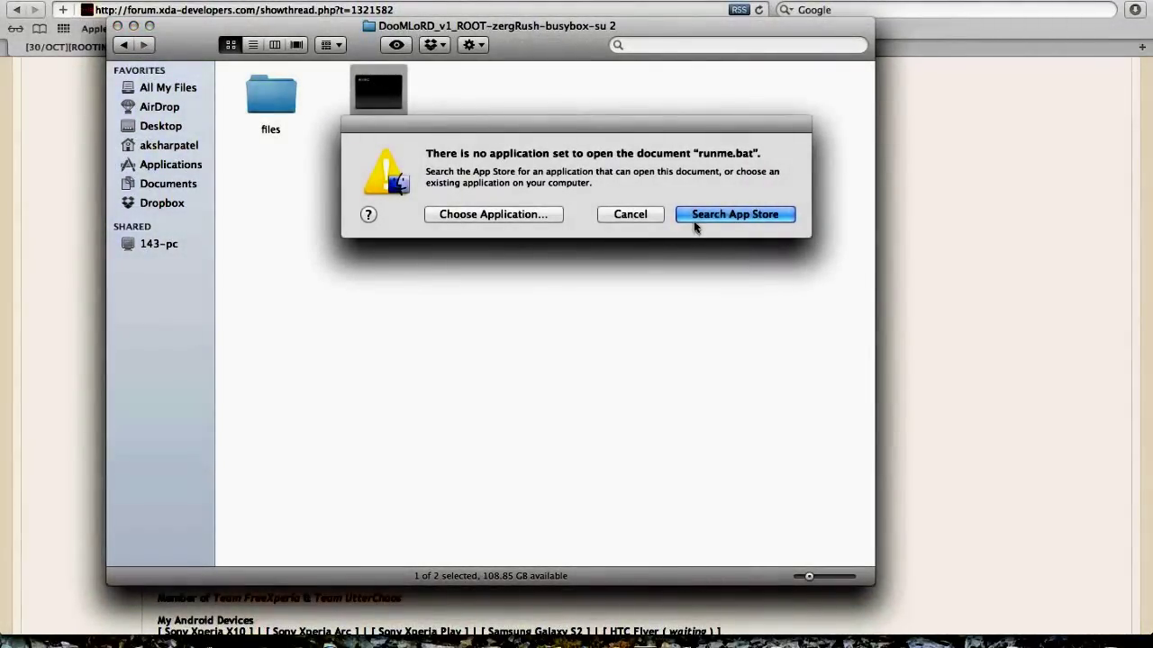
left_click(654, 217)
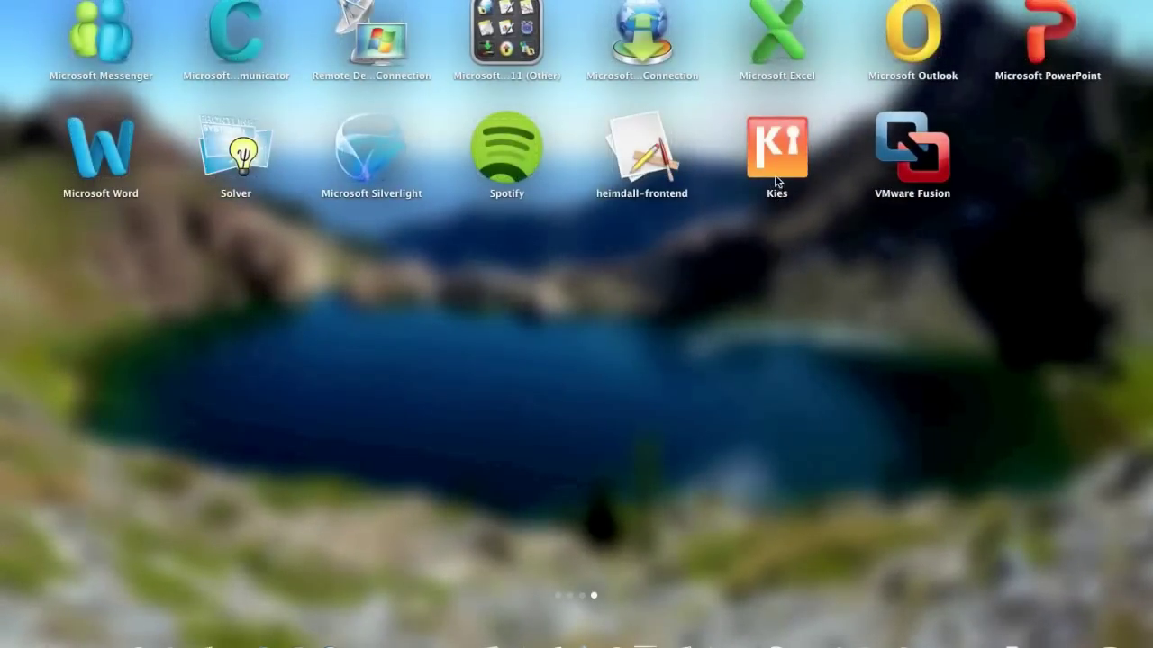
- Close Launchpad without launching an app, returning to the folder holding runme.bat
left_click(620, 293)
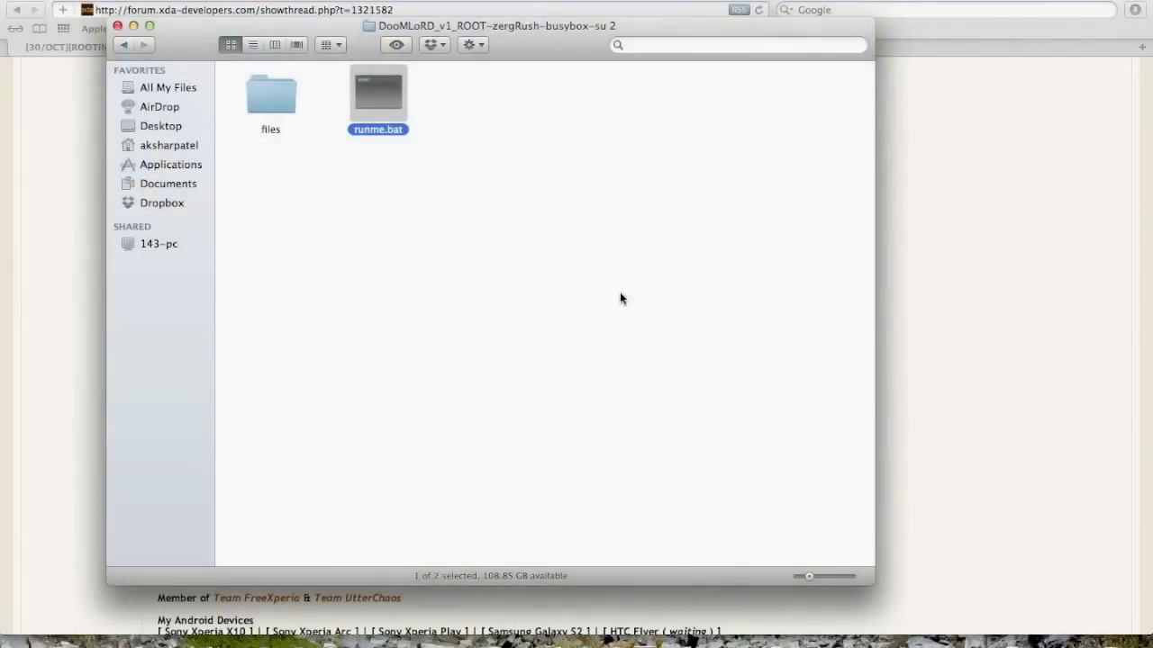